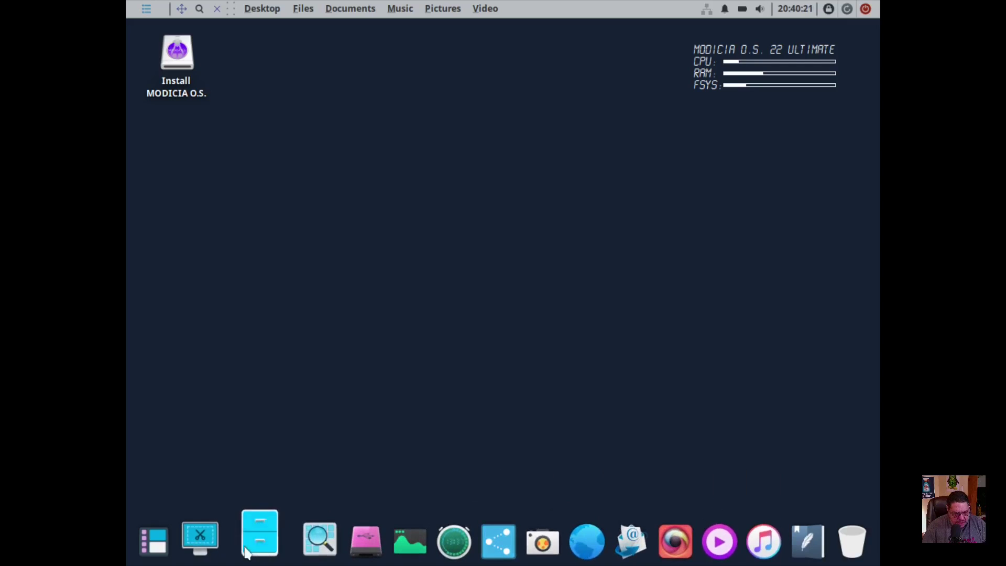
# Set the desktop wallpaper to the blue Modicia O.S. headphones artwork in Desktop Settings.
pyautogui.click(147, 10)
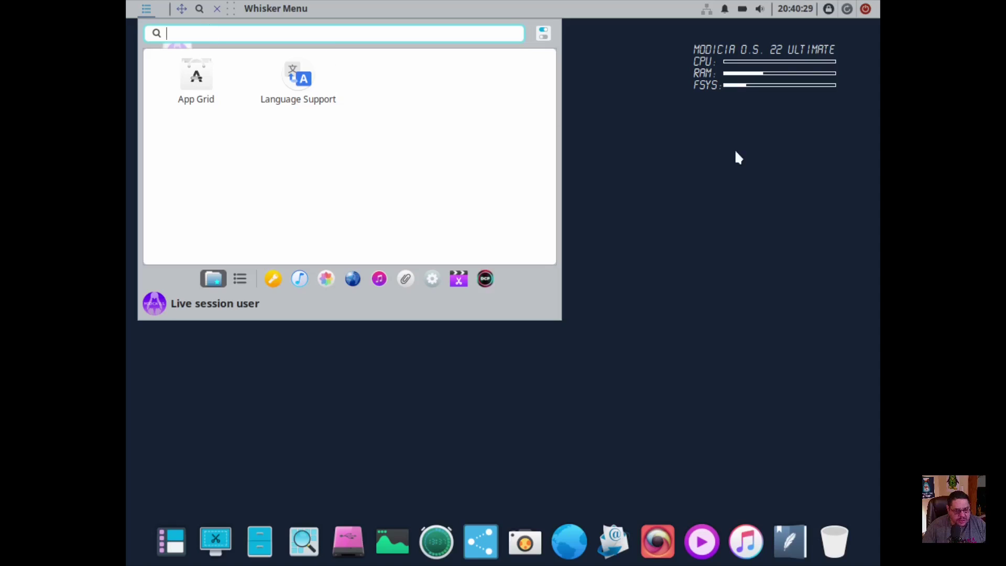
pyautogui.rightClick(712, 154)
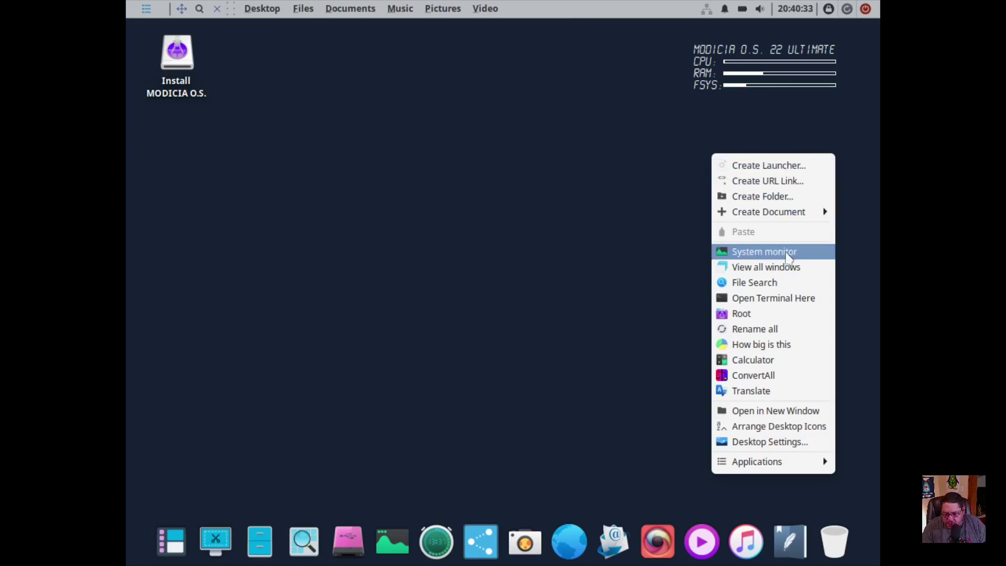
pyautogui.click(757, 444)
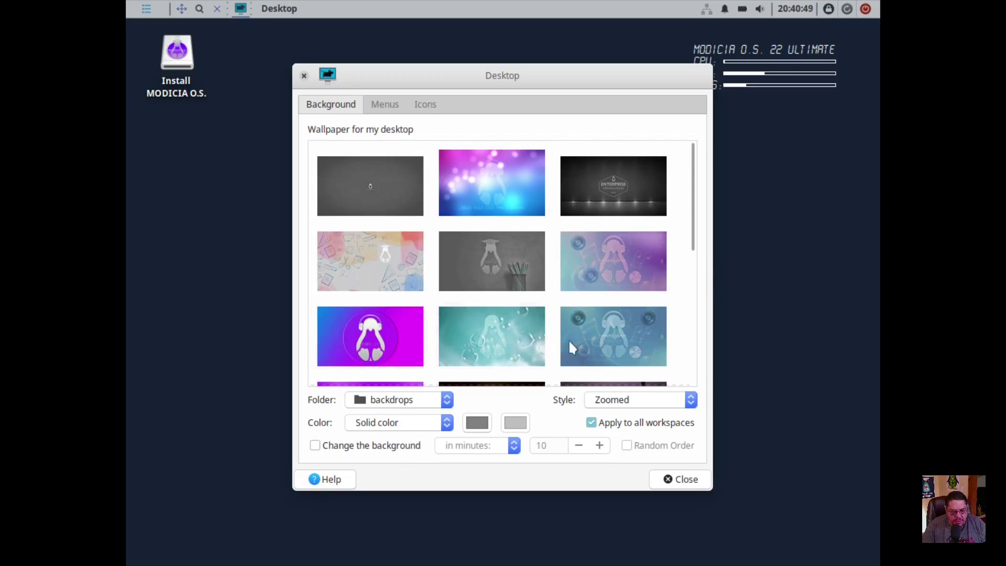
pyautogui.click(605, 345)
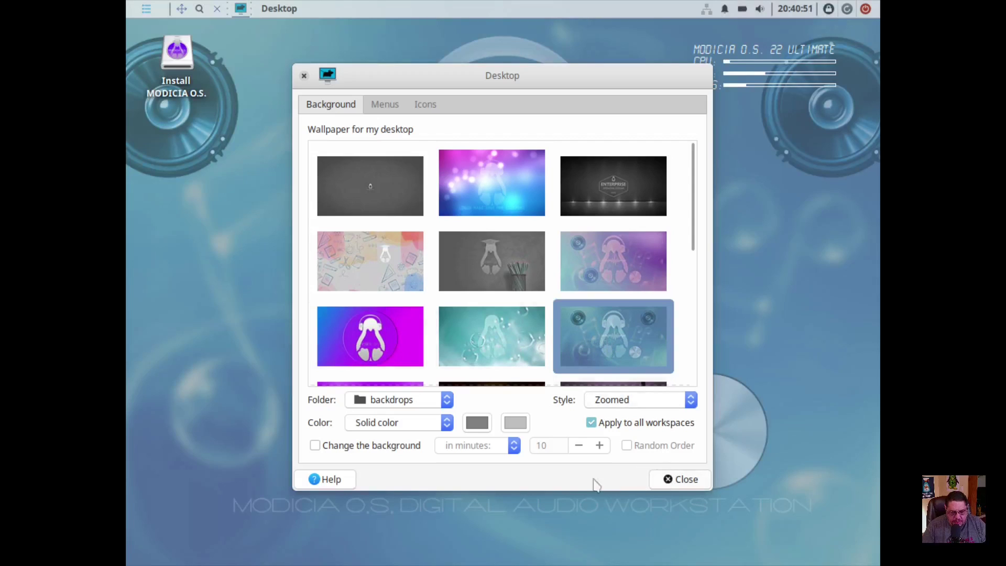
pyautogui.click(681, 479)
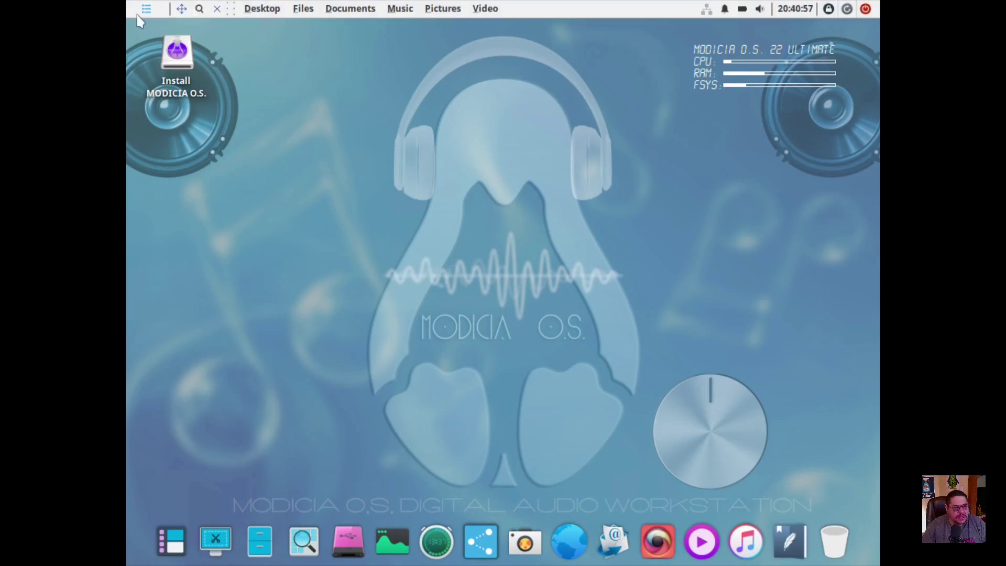
# Search FSearch for 'display', select the displays.xml result, and close the search window.
pyautogui.click(199, 11)
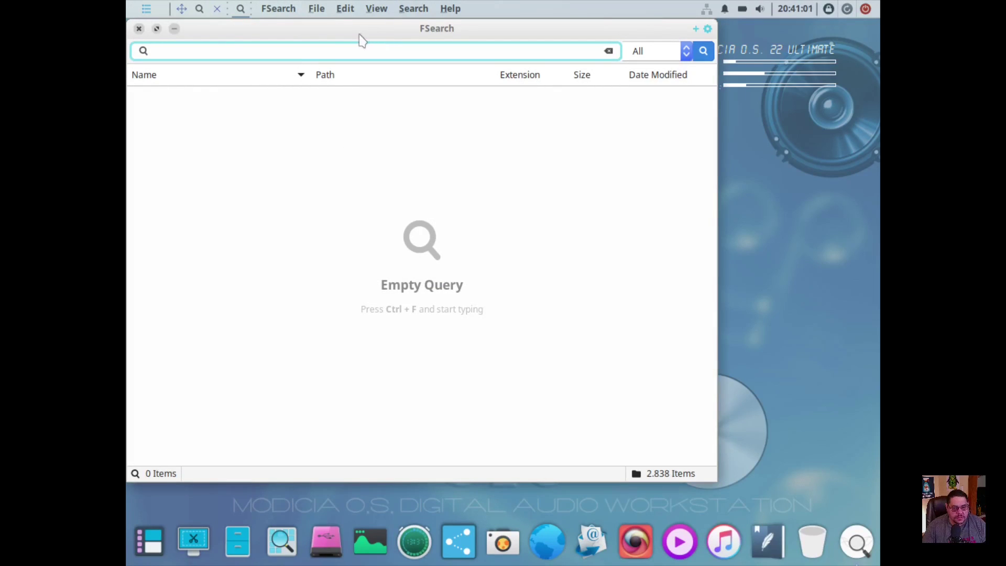
pyautogui.click(303, 50)
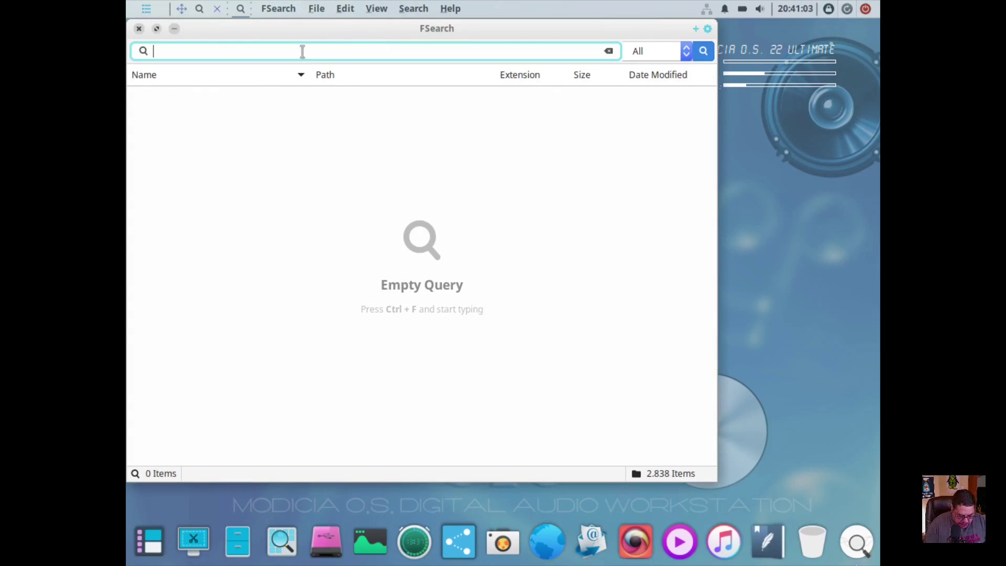
pyautogui.write('display')
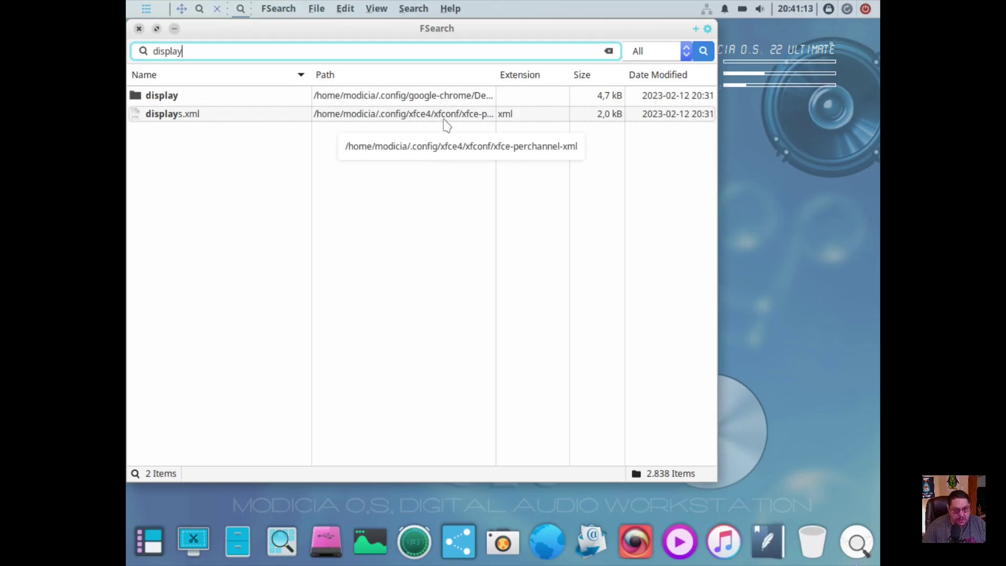
pyautogui.click(156, 118)
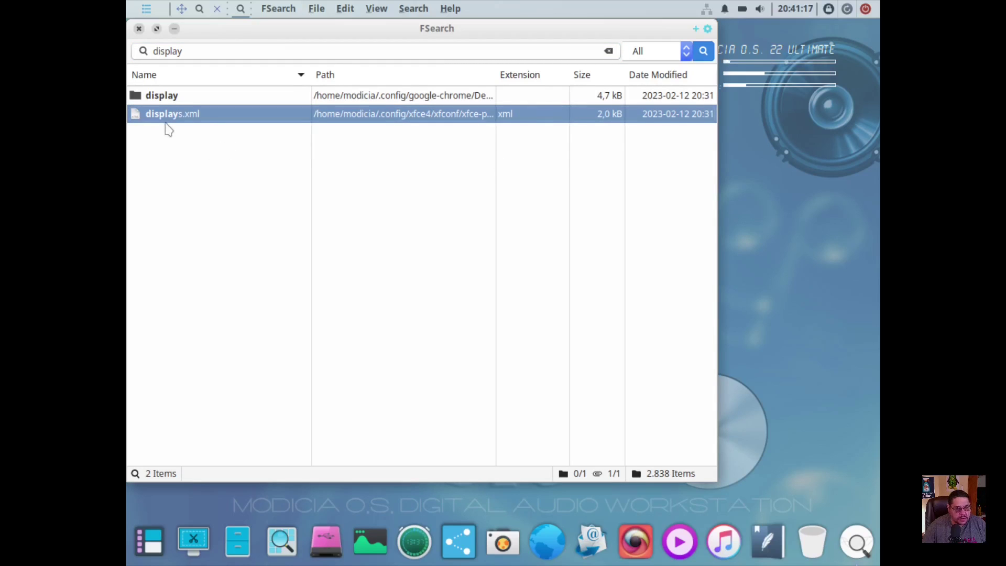
pyautogui.click(138, 28)
pyautogui.click(146, 9)
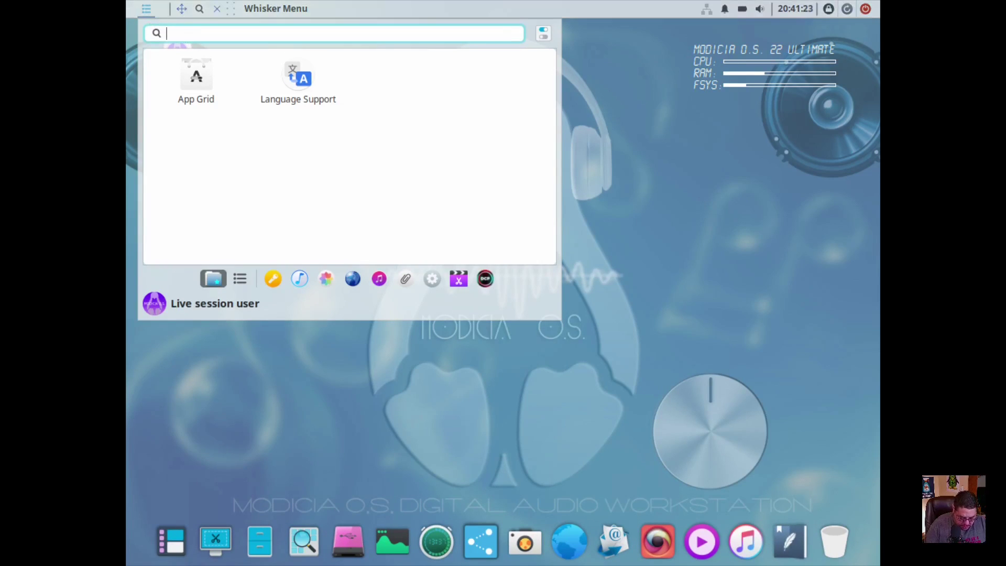
# Change the Virtual-1 screen resolution to 1920x1080 and keep the new configuration.
pyautogui.write('displ')
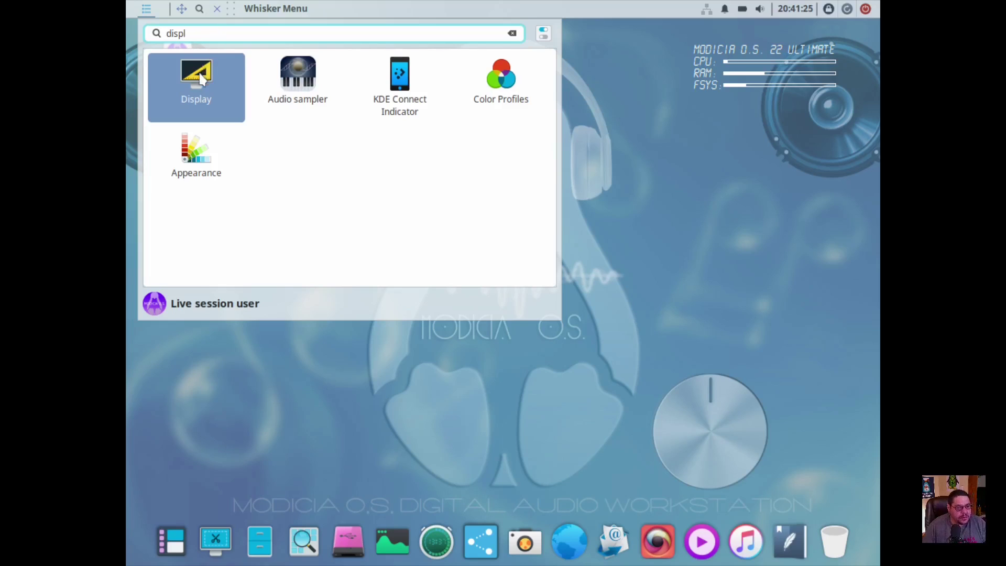
pyautogui.click(200, 76)
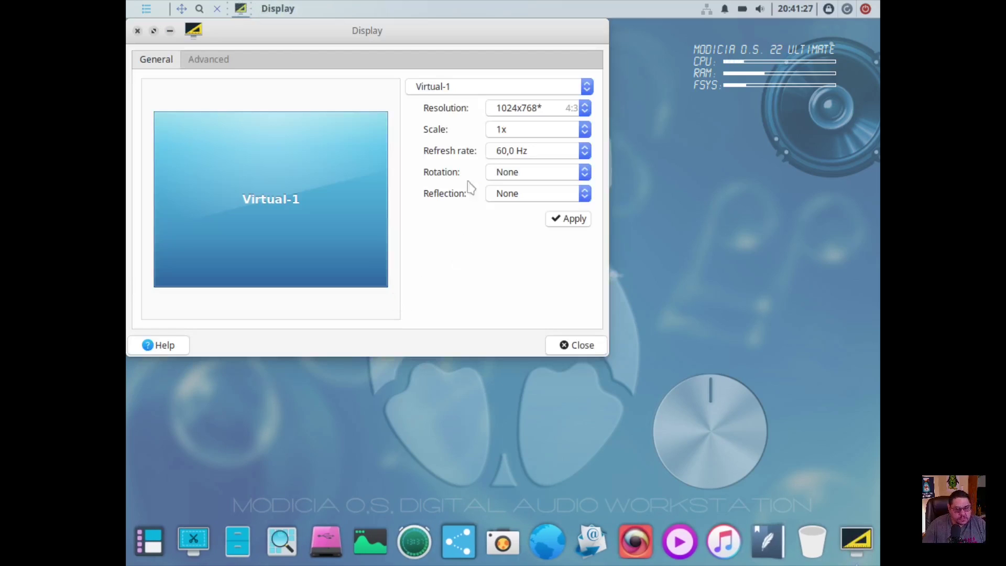
pyautogui.click(584, 110)
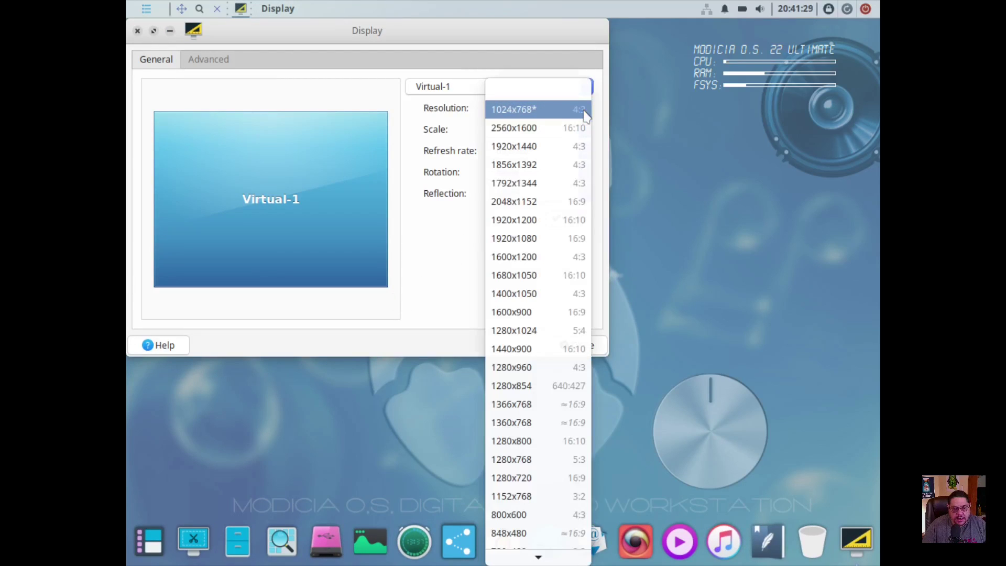
pyautogui.click(522, 238)
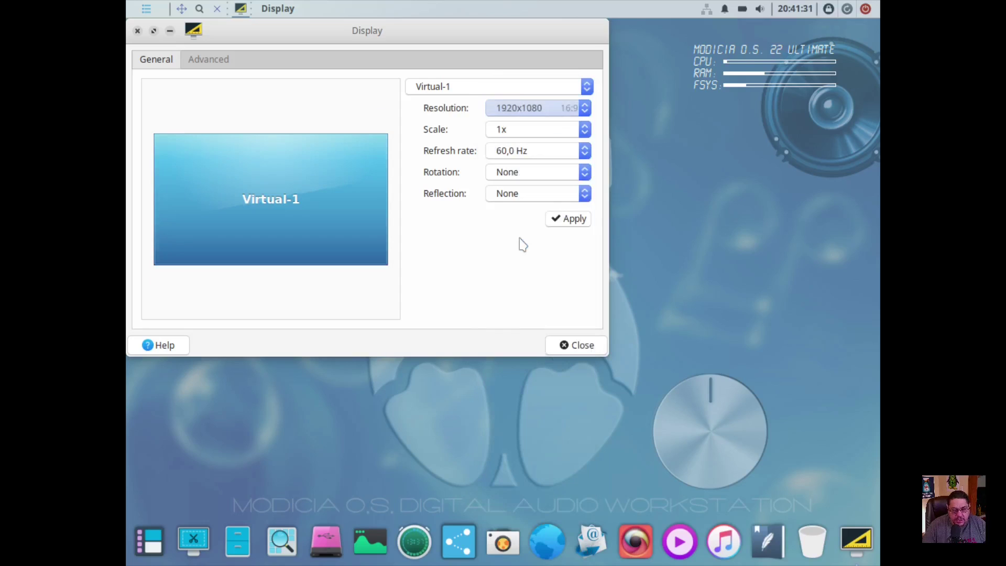
pyautogui.click(570, 221)
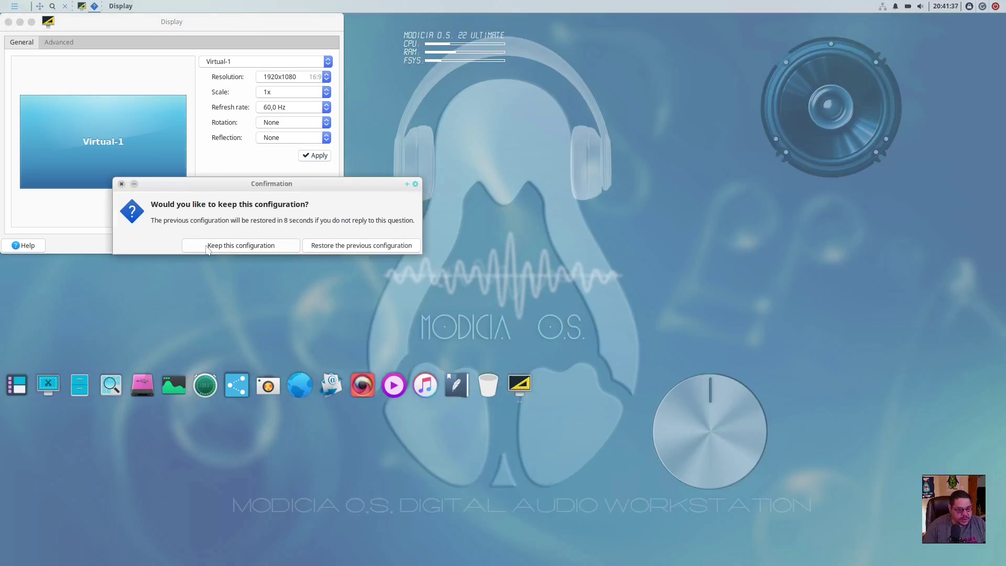
pyautogui.click(208, 247)
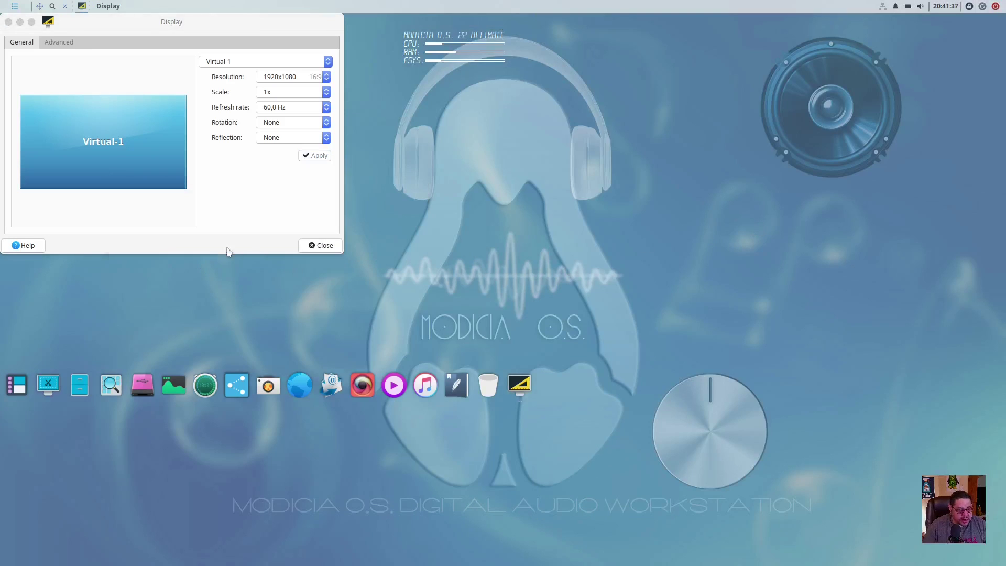
# Reposition the Display settings window and close it.
pyautogui.moveTo(138, 25); pyautogui.dragTo(417, 79)
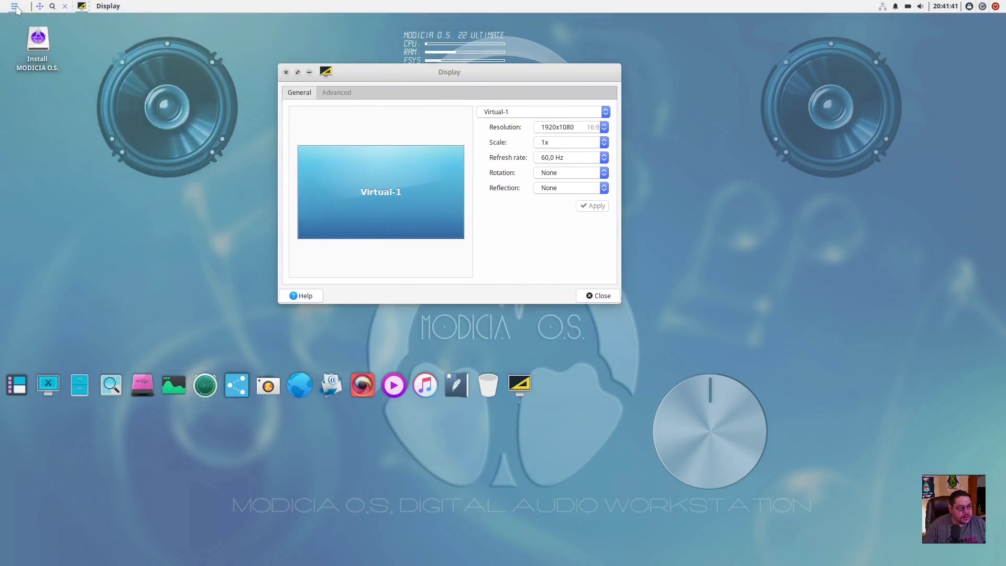
pyautogui.click(15, 6)
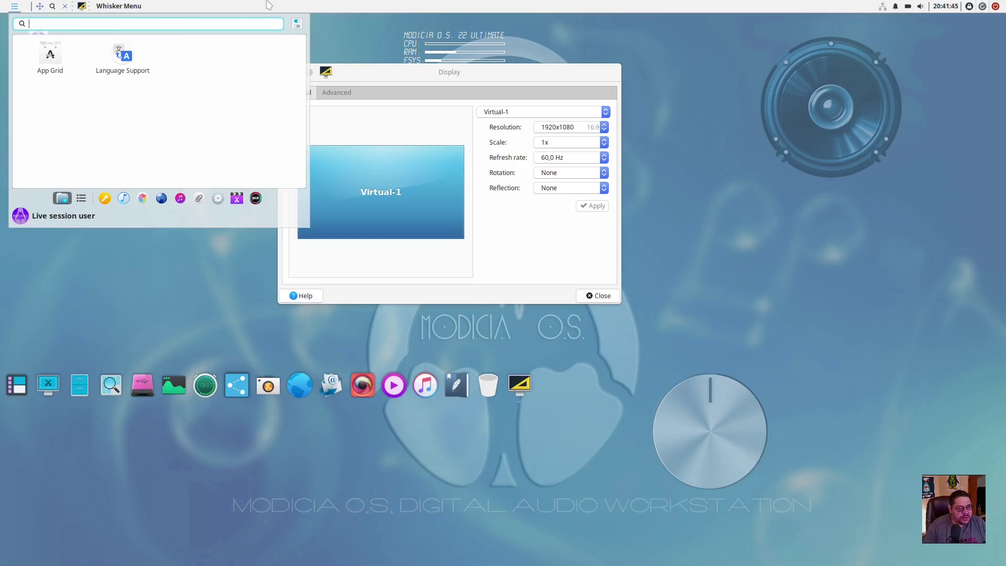
pyautogui.click(411, 30)
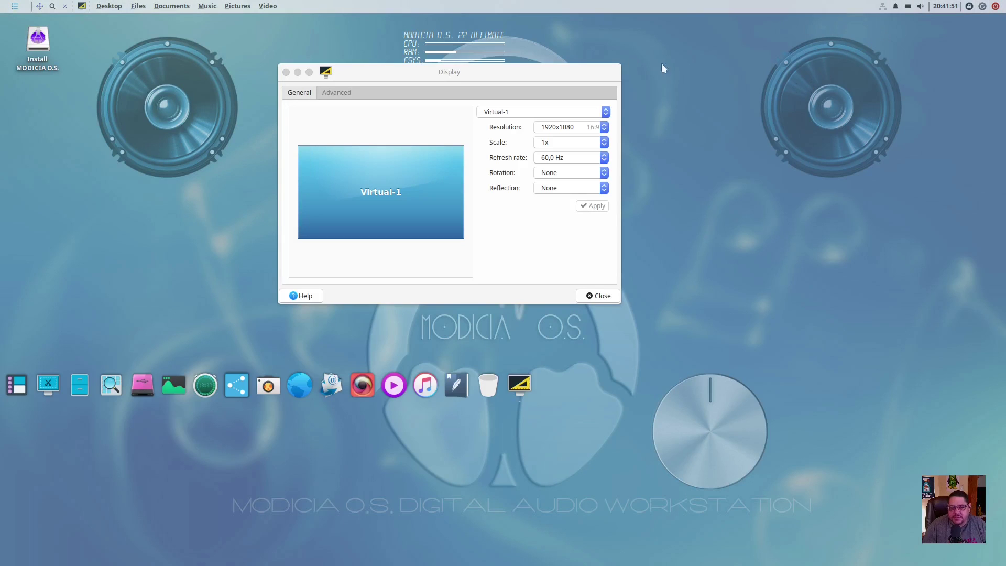
pyautogui.moveTo(503, 78); pyautogui.dragTo(527, 99)
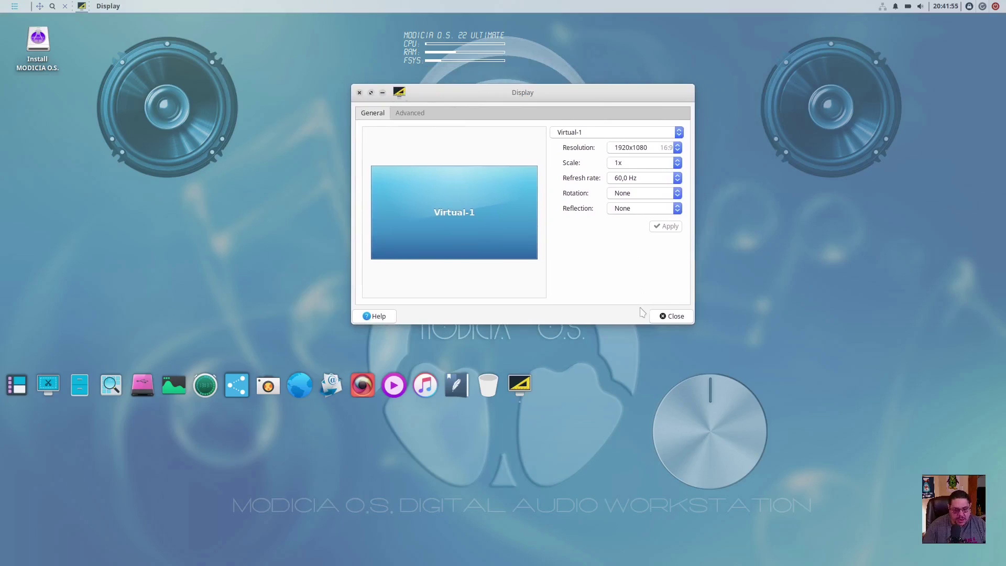
pyautogui.click(671, 316)
# Launch the Modicia O.S. installer and continue past Welcome with English selected.
pyautogui.doubleClick(49, 62)
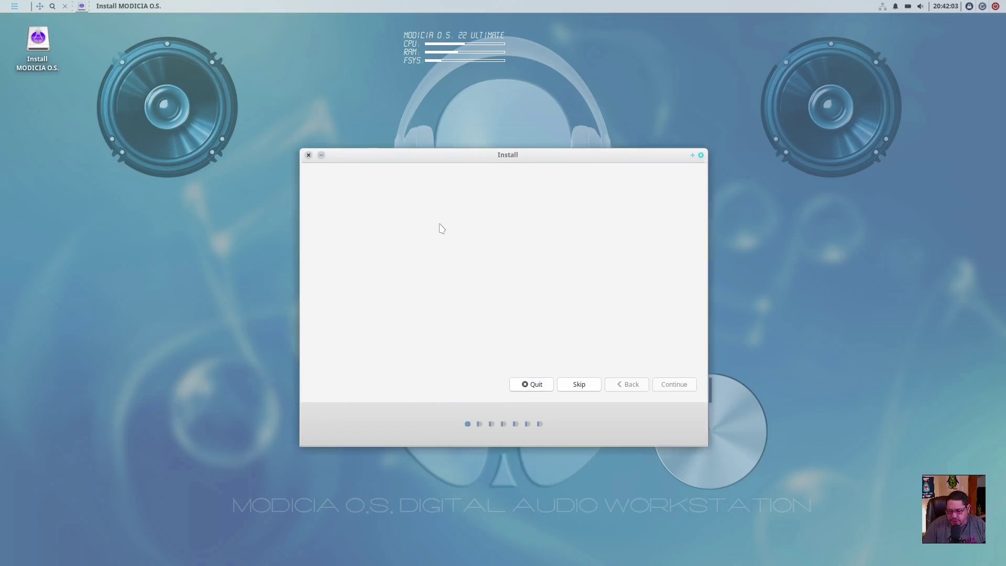
pyautogui.moveTo(554, 141); pyautogui.dragTo(557, 126)
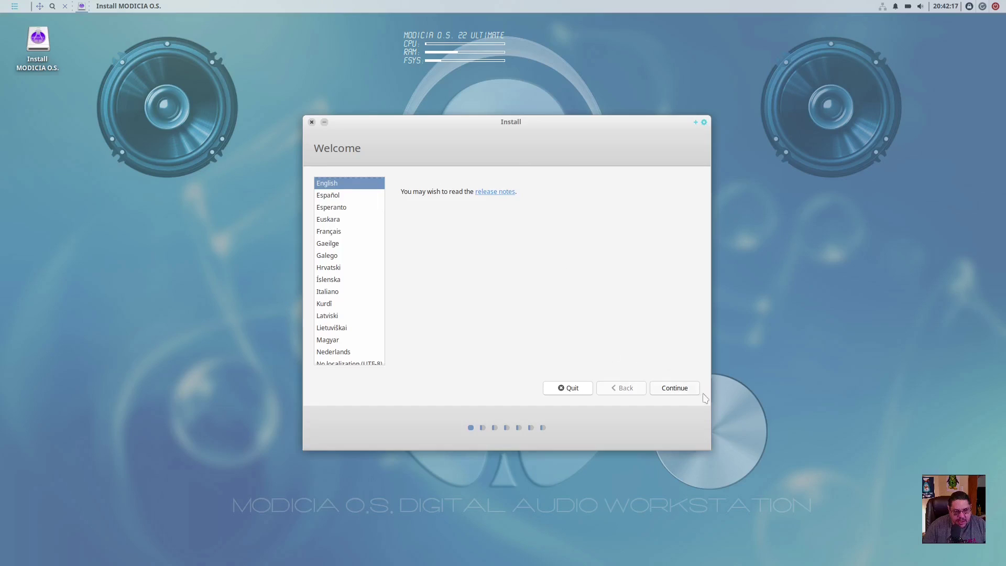
pyautogui.click(688, 389)
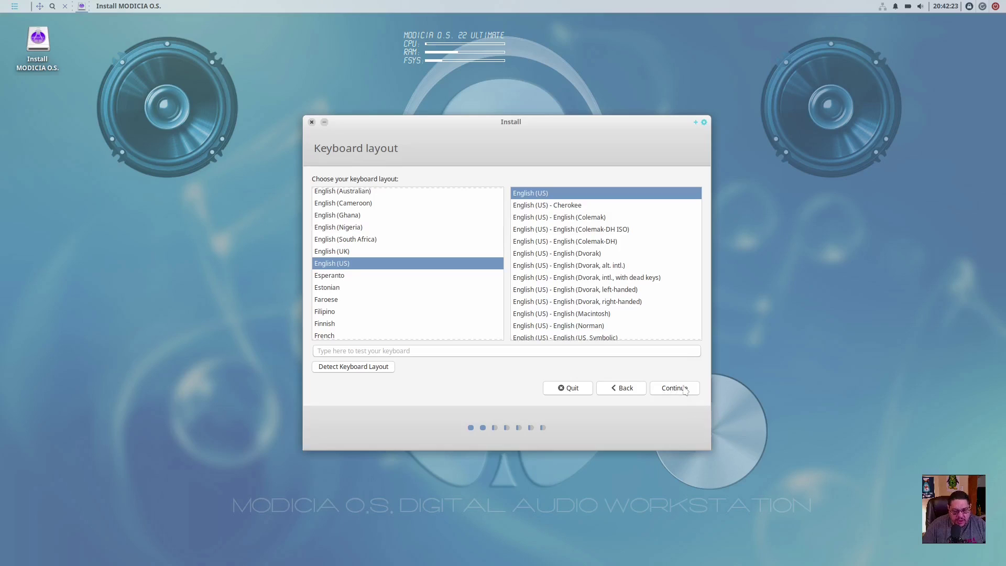
# Accept the English (US) keyboard layout, leaving both update options ticked.
pyautogui.click(676, 388)
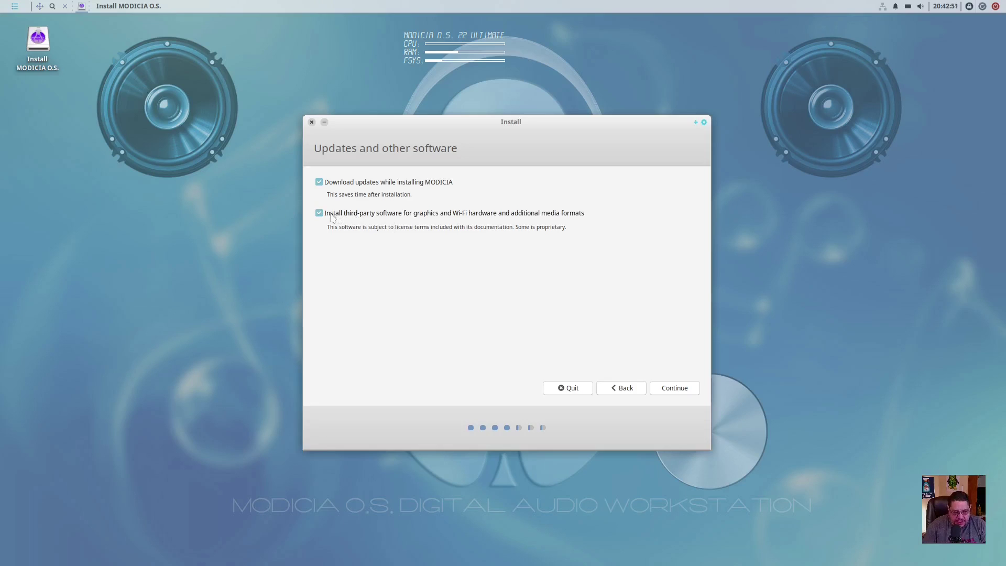
pyautogui.moveTo(306, 212)
pyautogui.mouseDown()
pyautogui.moveTo(335, 213)
pyautogui.moveTo(319, 214)
pyautogui.mouseUp()
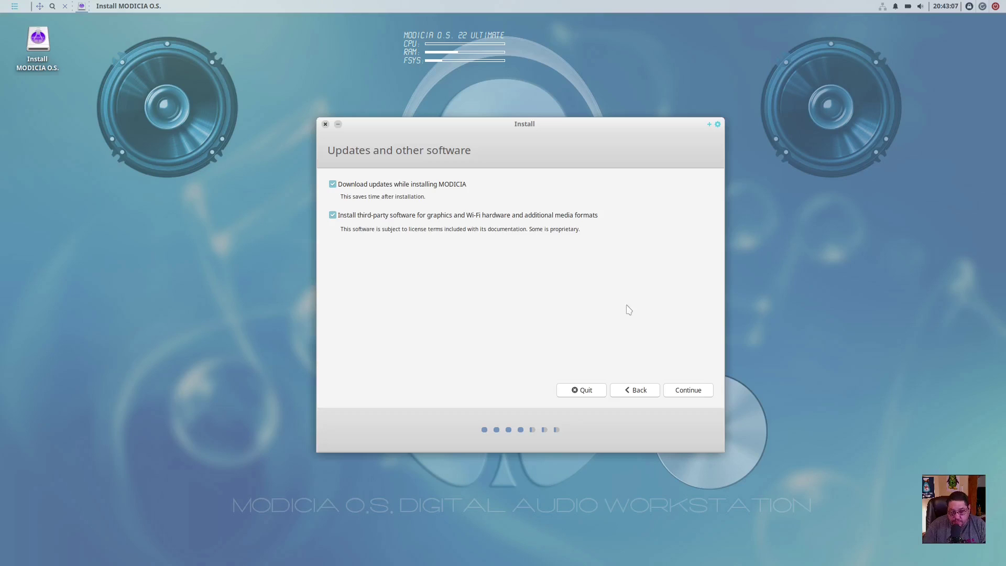
# Keep both update options, choose Erase disk and install MODICIA, and confirm writing partition changes.
pyautogui.click(686, 390)
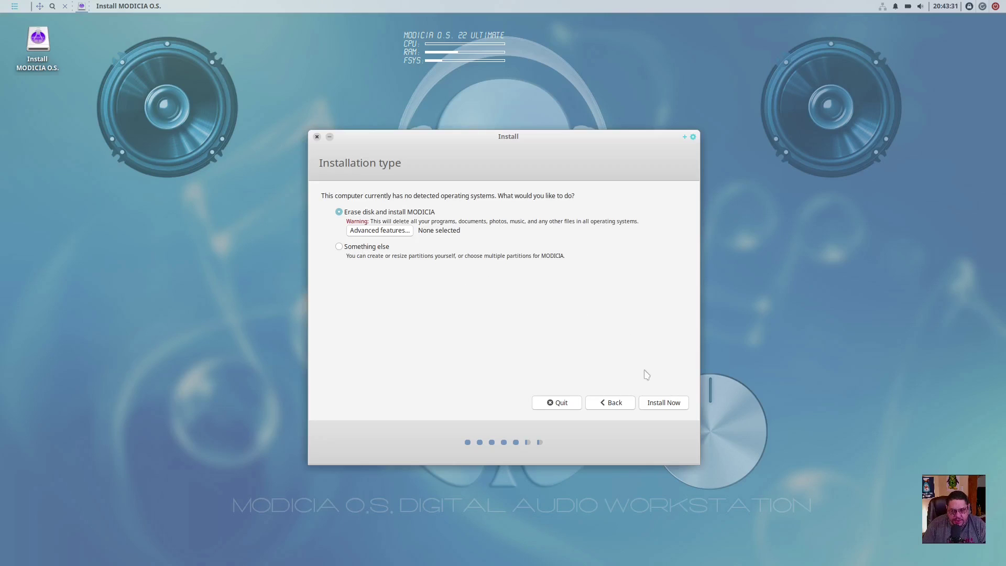
pyautogui.click(664, 402)
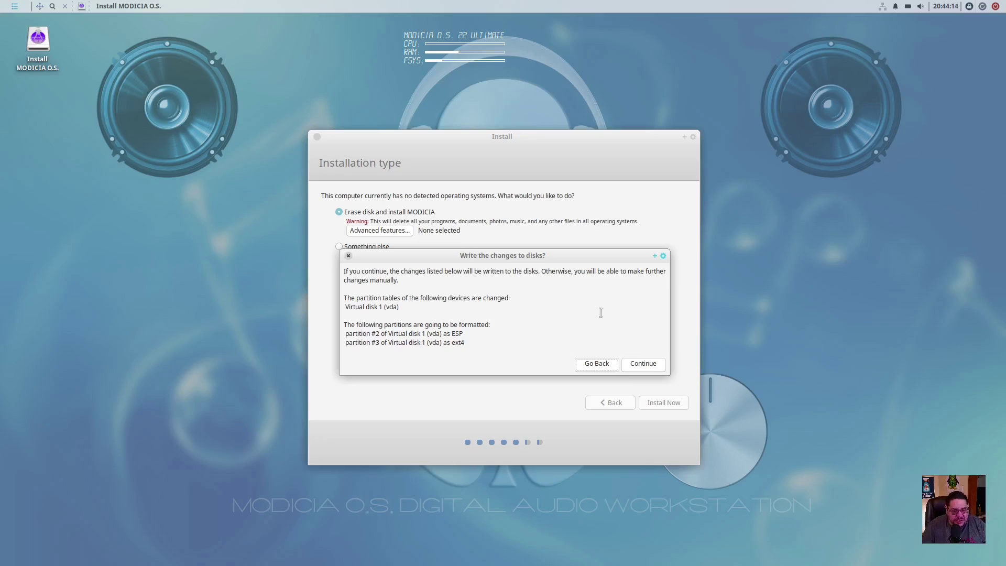
pyautogui.click(647, 366)
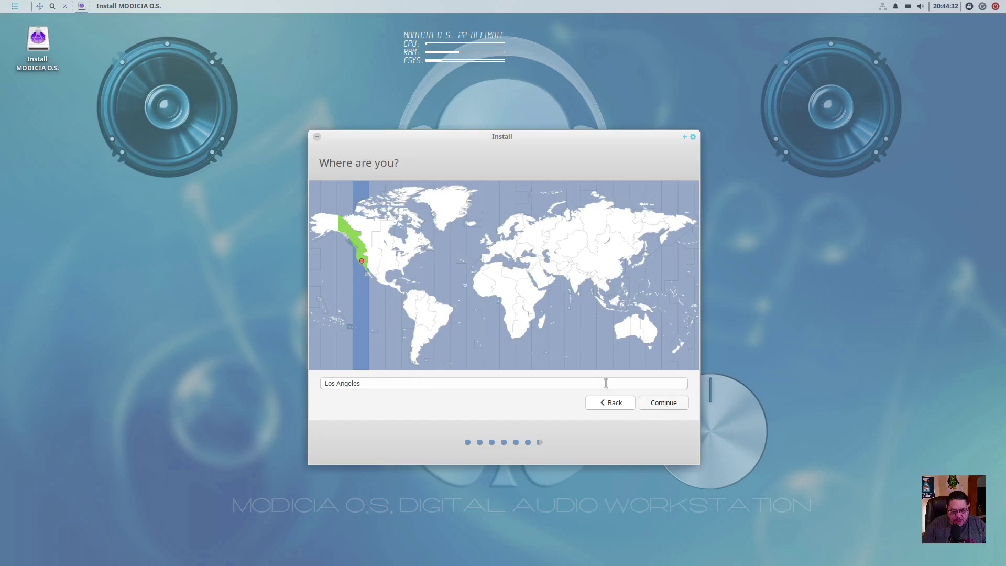
# Try Vancouver, Whitehorse and Anchorage on the map, then confirm Los Angeles as the location.
pyautogui.click(354, 245)
pyautogui.click(350, 244)
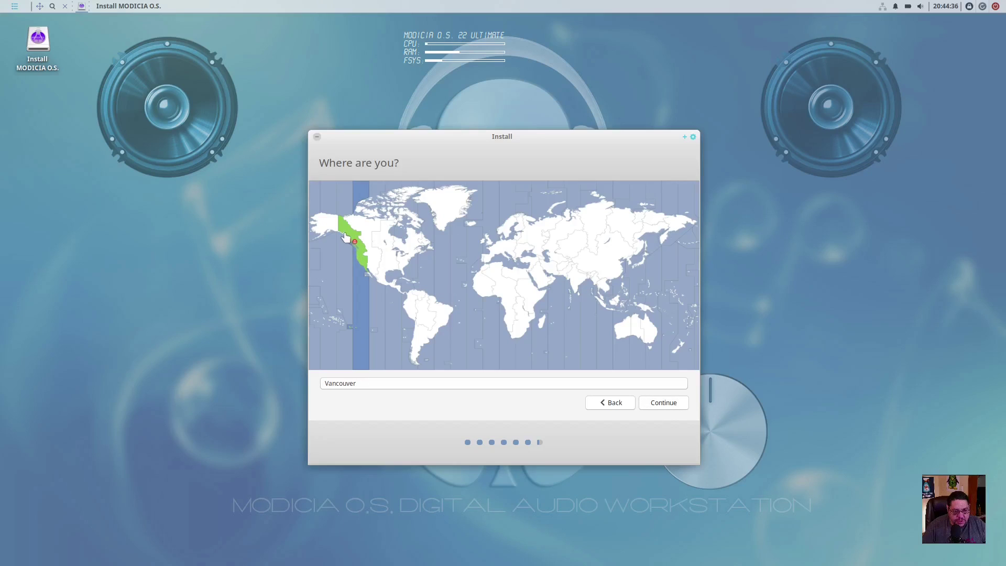
pyautogui.click(346, 237)
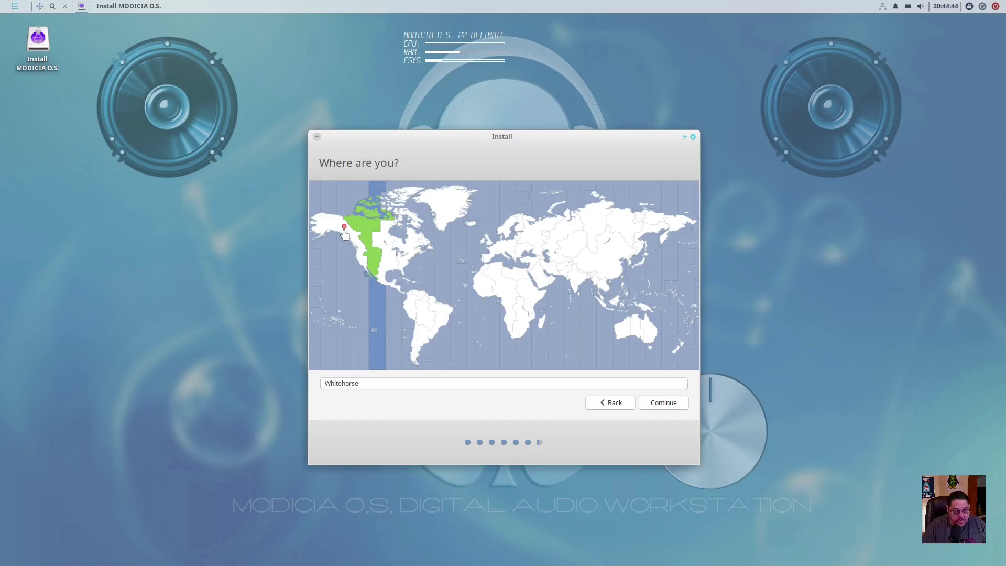
pyautogui.click(328, 230)
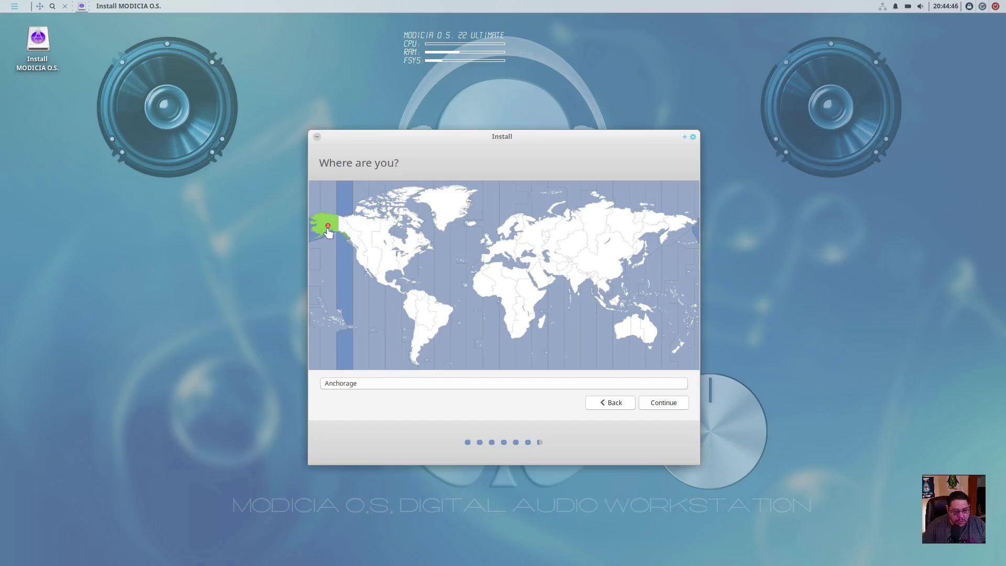
pyautogui.click(363, 262)
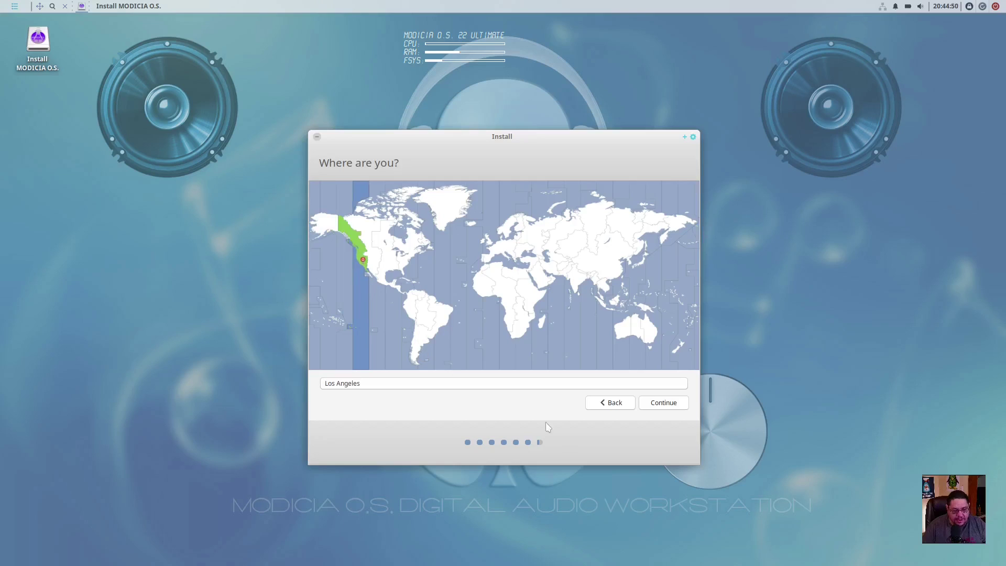
pyautogui.click(671, 406)
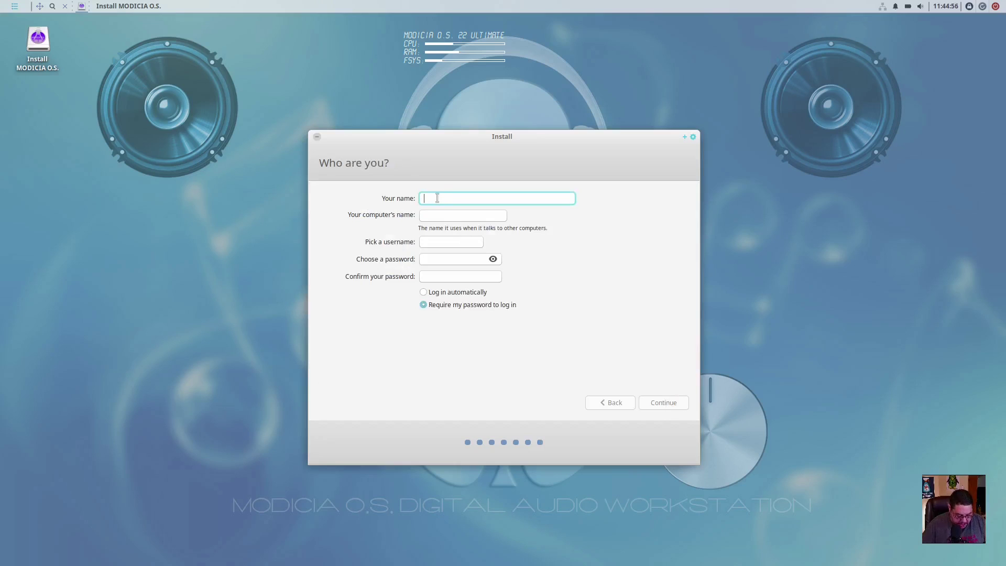
# Enter the user name, set and confirm the account password, and start the installation.
pyautogui.write('alex')
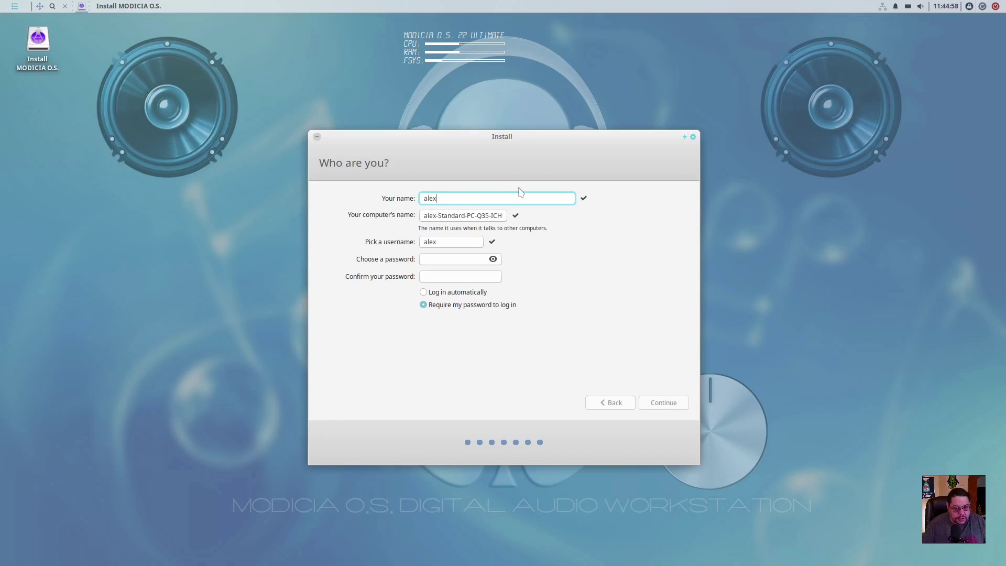
pyautogui.click(439, 259)
pyautogui.click(443, 275)
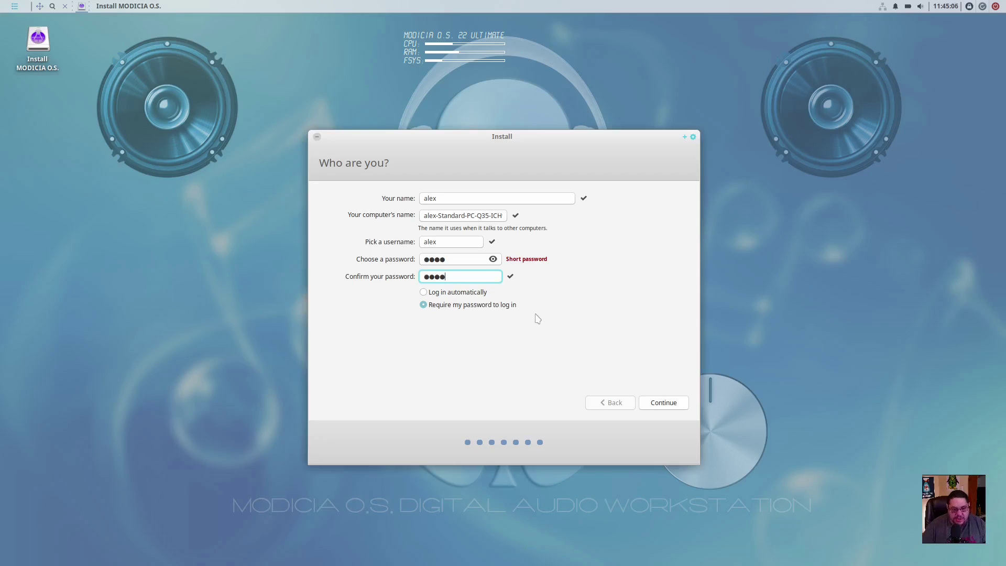
pyautogui.click(669, 408)
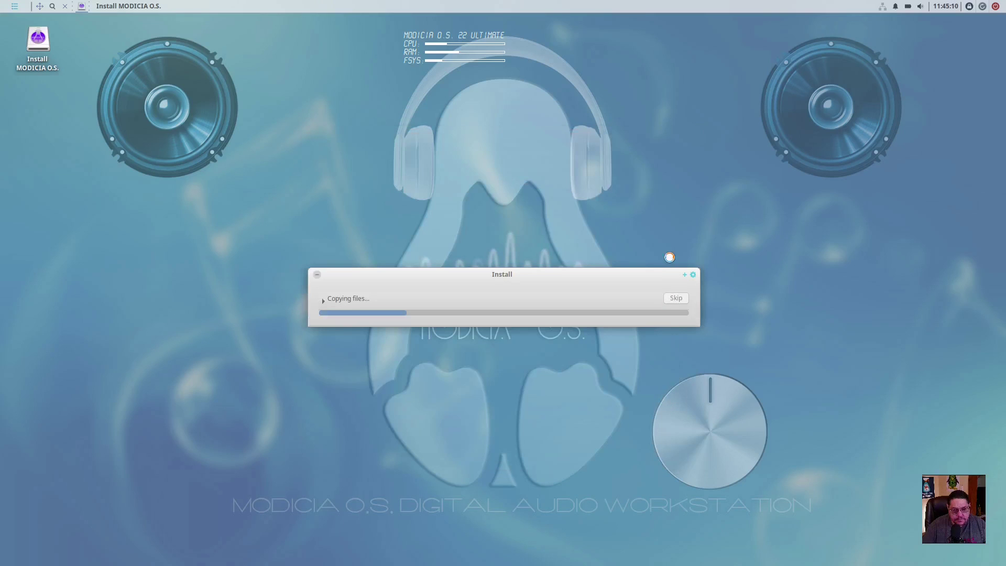
# Show the detailed installation log and move the progress window while installation finishes.
pyautogui.click(323, 300)
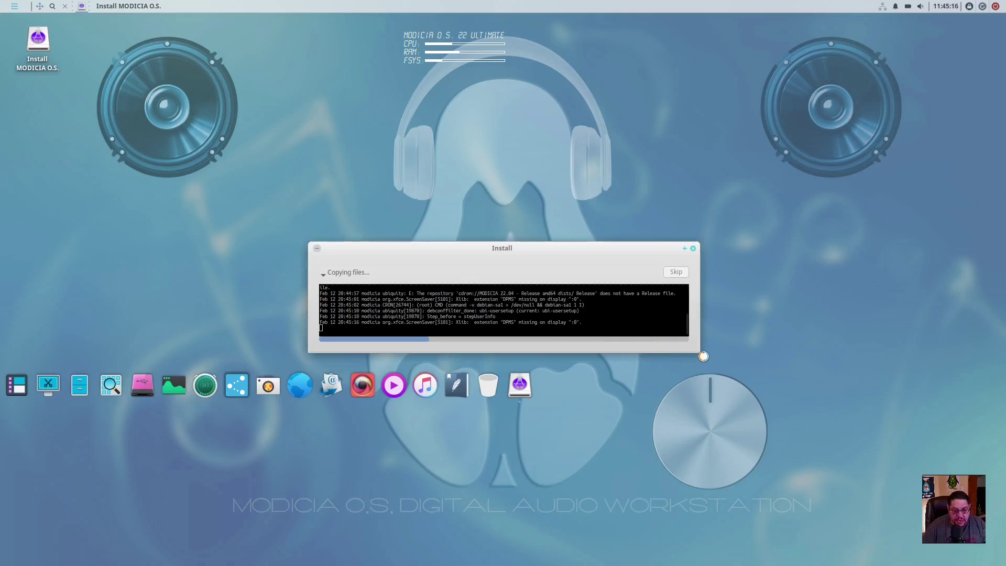
pyautogui.moveTo(699, 351); pyautogui.dragTo(711, 288)
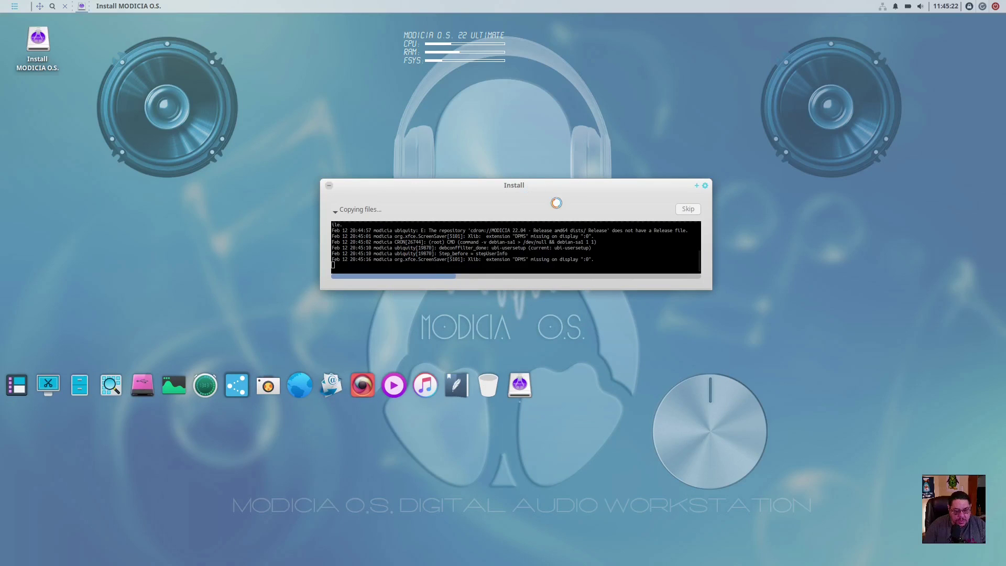
pyautogui.moveTo(556, 202); pyautogui.dragTo(521, 204)
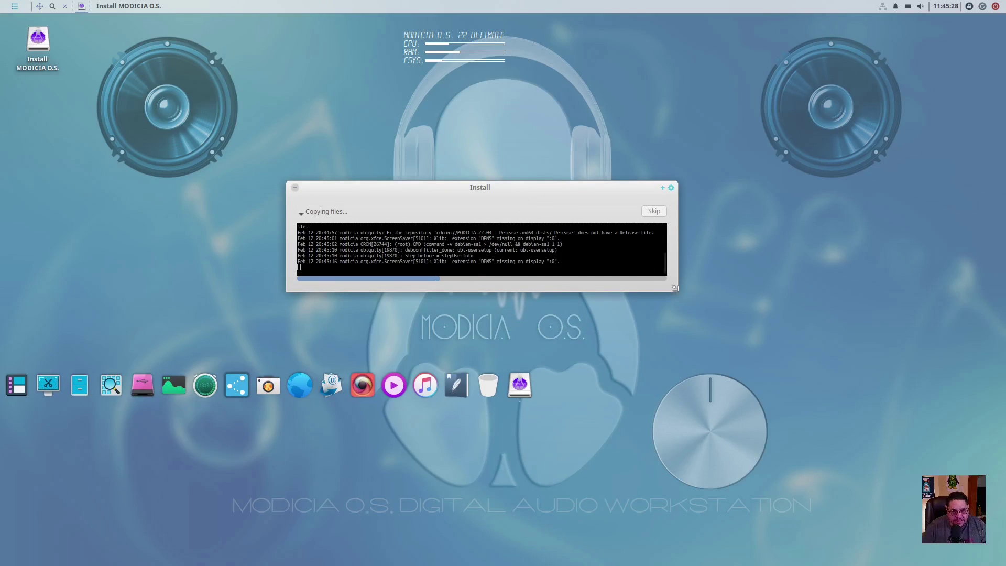
pyautogui.moveTo(682, 295); pyautogui.dragTo(702, 332)
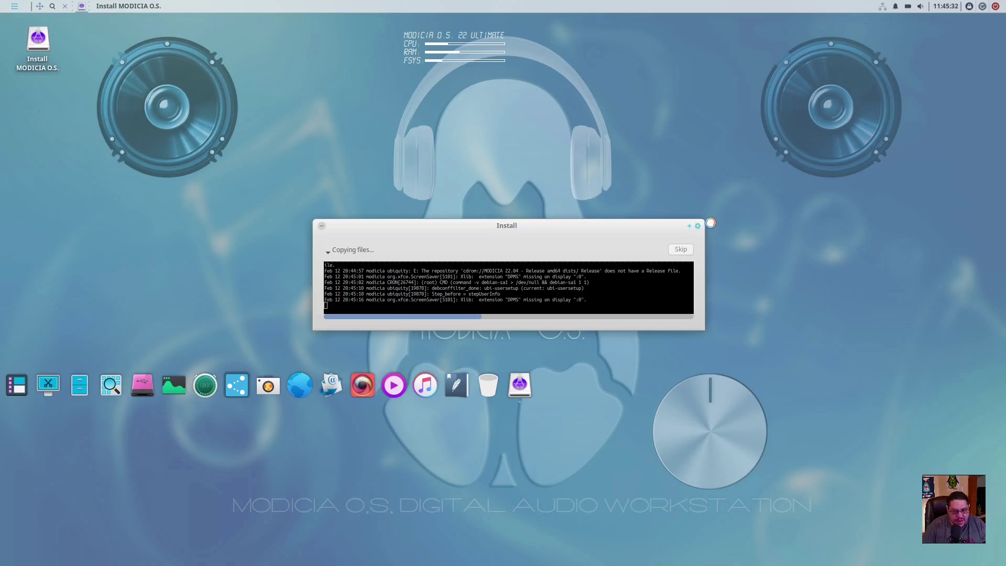
pyautogui.moveTo(556, 224); pyautogui.dragTo(522, 190)
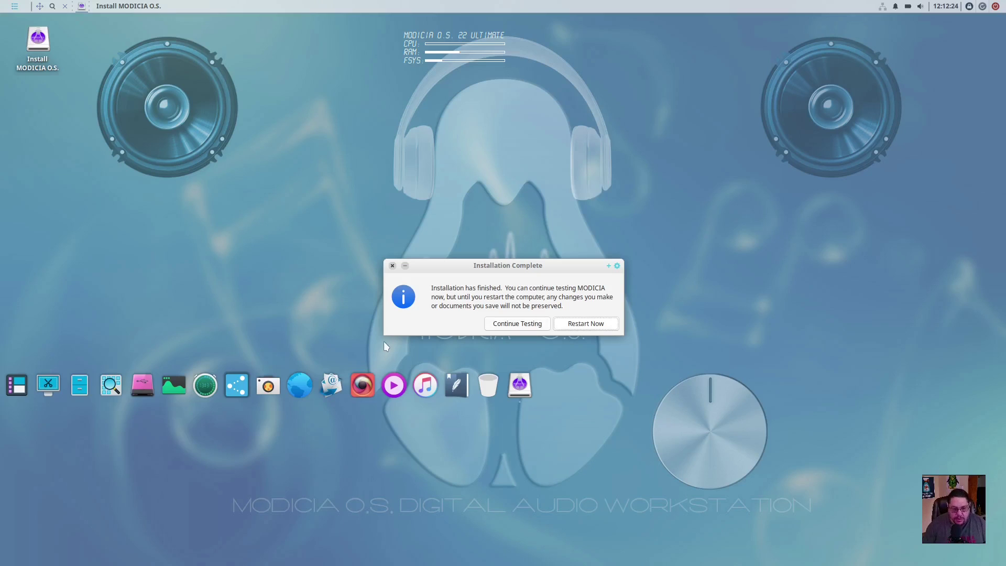
# Restart the computer into the newly installed Modicia O.S.
pyautogui.click(596, 324)
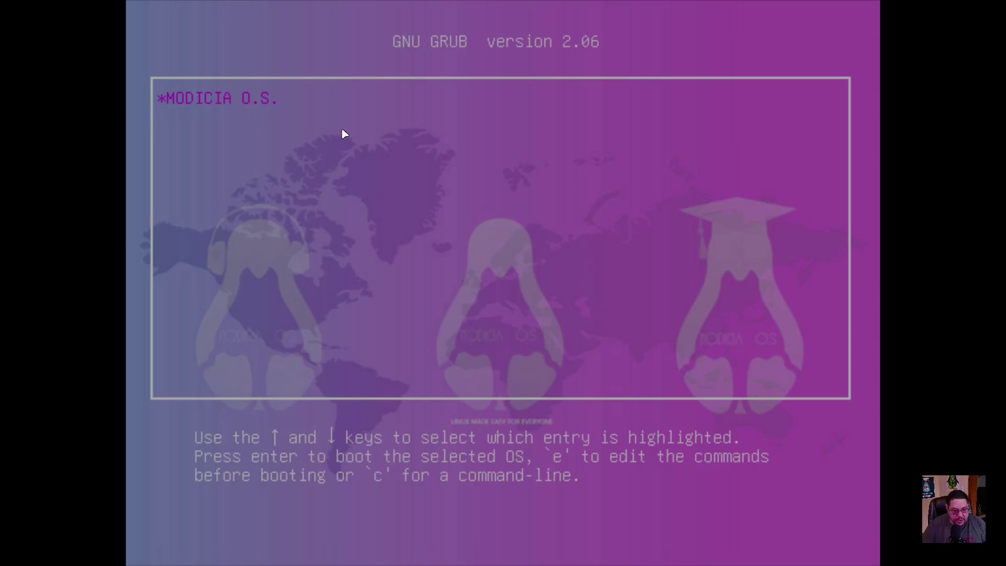
# Boot the MODICIA O.S. GRUB entry and begin entering the account password at login.
pyautogui.press('Return')
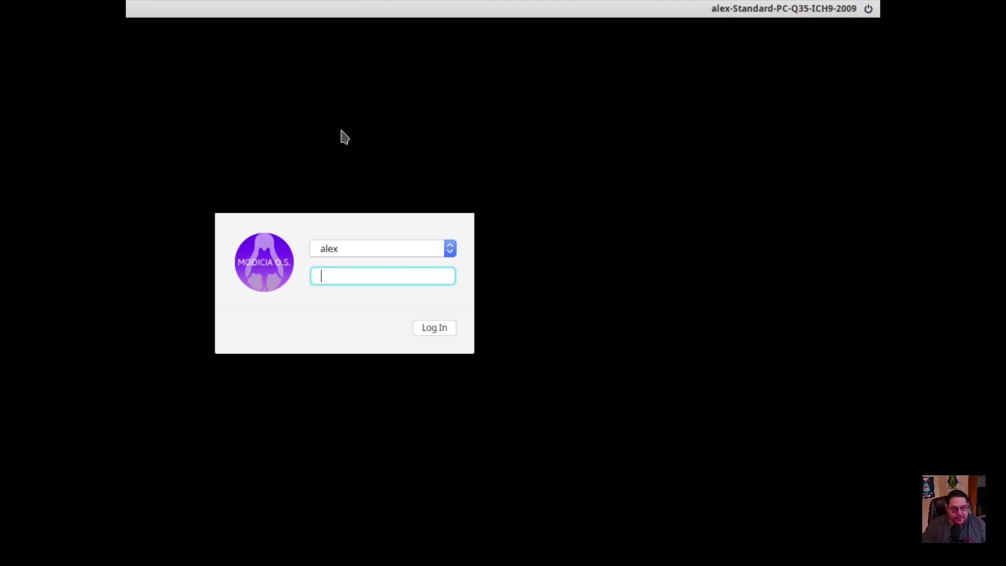
pyautogui.write('••••')
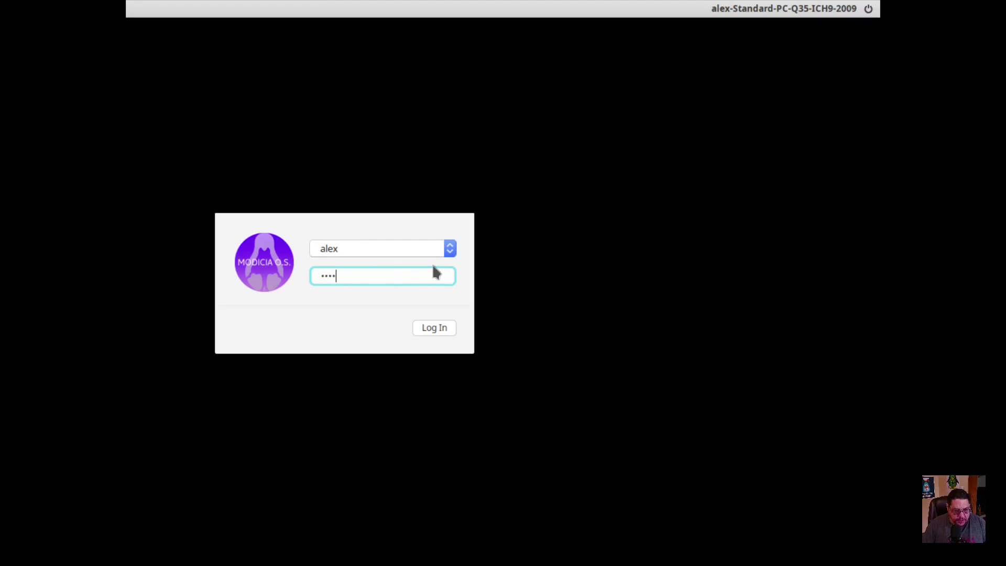